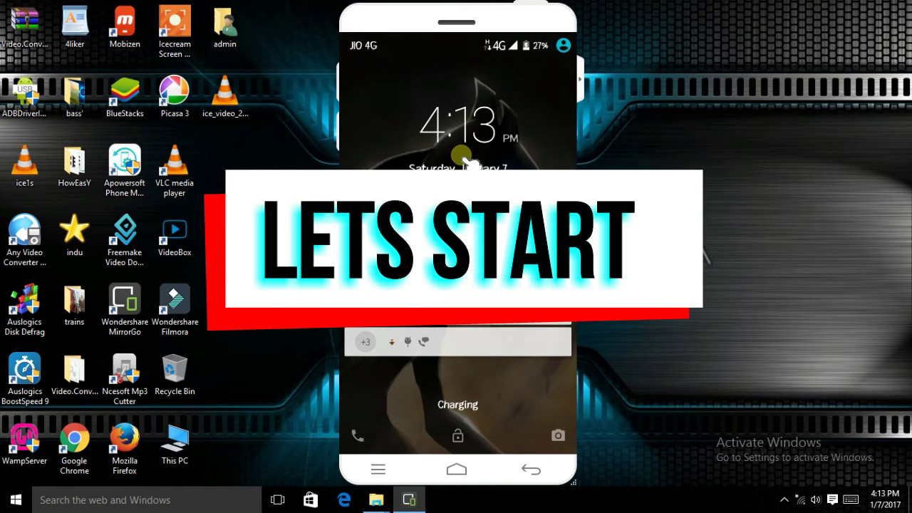
Step: Swipe up on the mirrored lock screen to unlock the phone
{"action": "left_click_drag", "start_coordinate": [462, 395], "coordinate": [457, 158]}
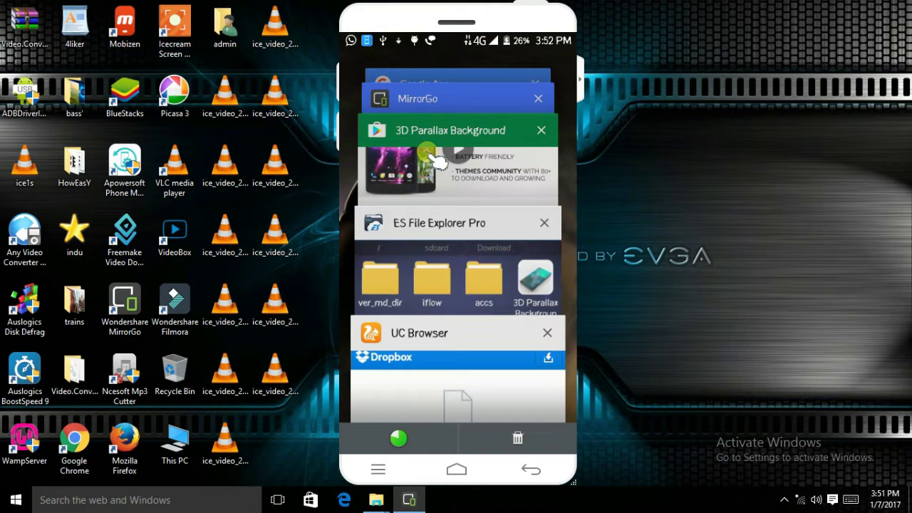
{"action": "left_click", "coordinate": [436, 161]}
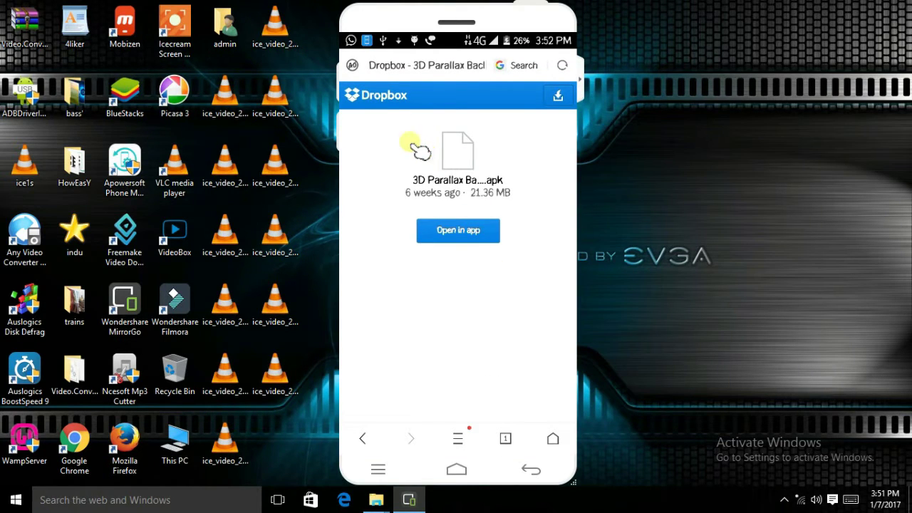
{"action": "left_click", "coordinate": [400, 96]}
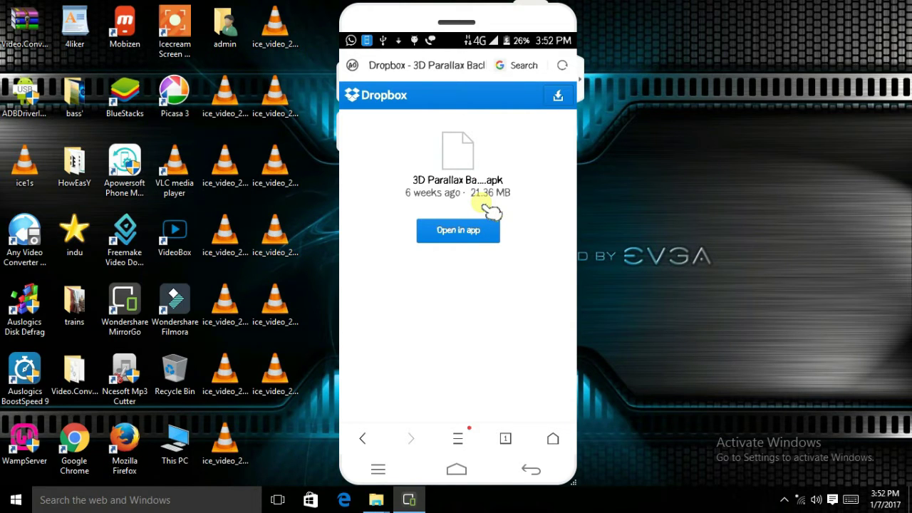
{"action": "left_click", "coordinate": [493, 230]}
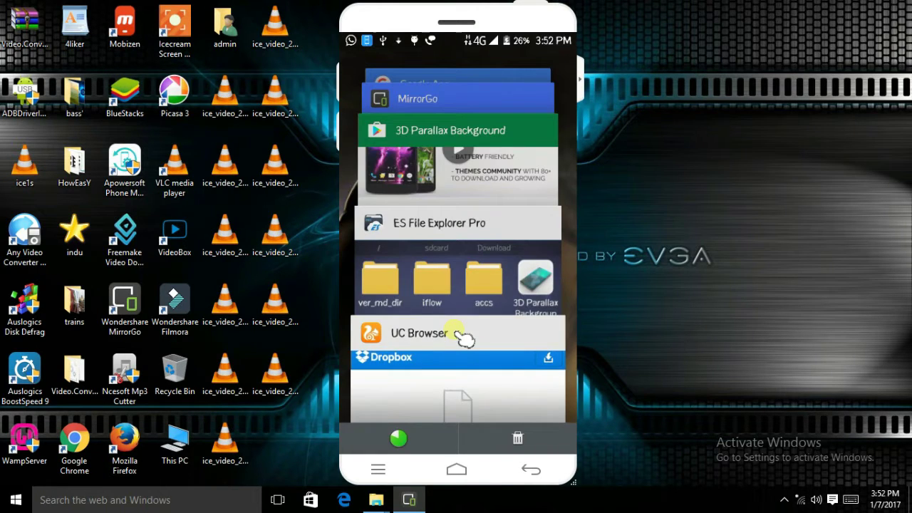
Step: Install the 3D Parallax Background APK from the Download folder, dismissing the install location prompt
{"action": "left_click", "coordinate": [462, 337]}
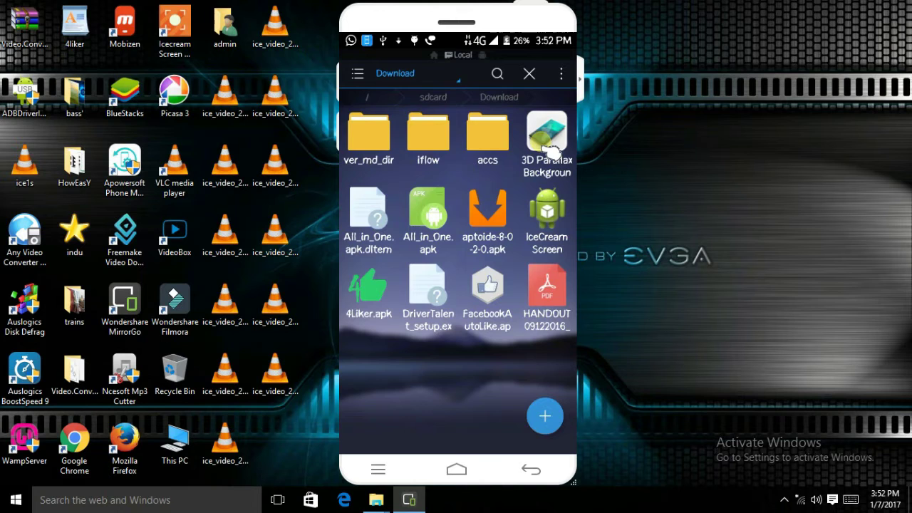
{"action": "left_click", "coordinate": [551, 148]}
{"action": "left_click", "coordinate": [532, 315]}
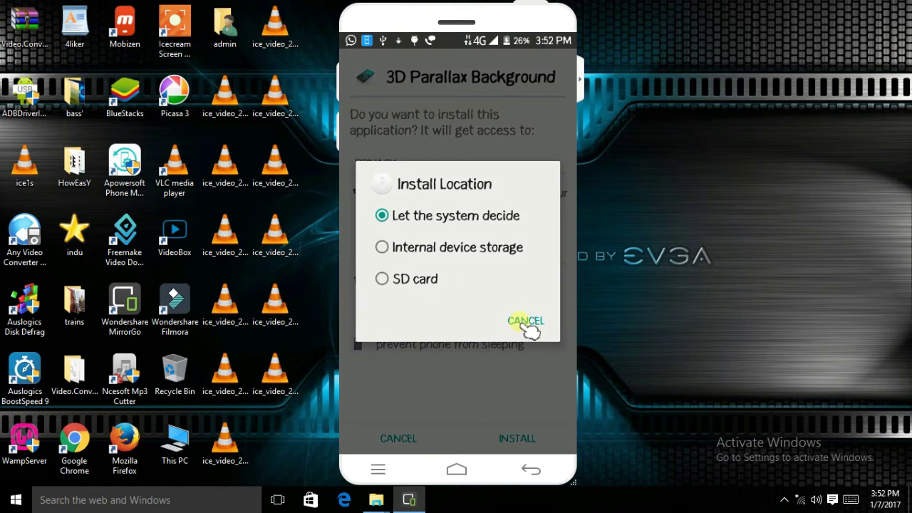
{"action": "left_click", "coordinate": [525, 321]}
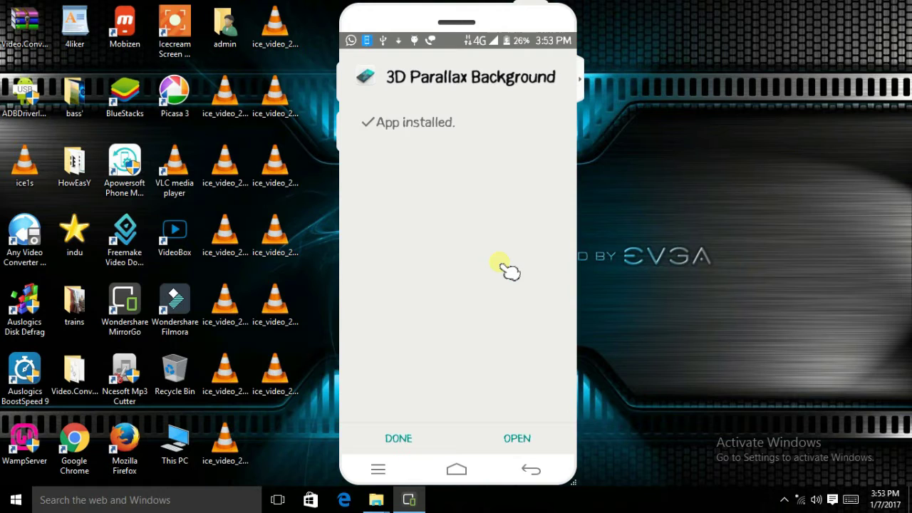
Step: Launch the newly installed 3D Parallax Background and preview it as the live wallpaper
{"action": "left_click", "coordinate": [516, 440]}
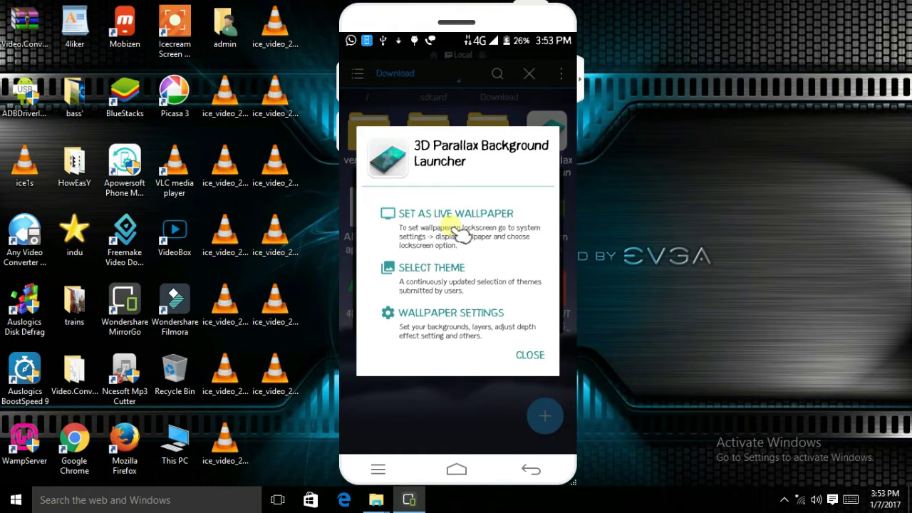
{"action": "left_click", "coordinate": [460, 233]}
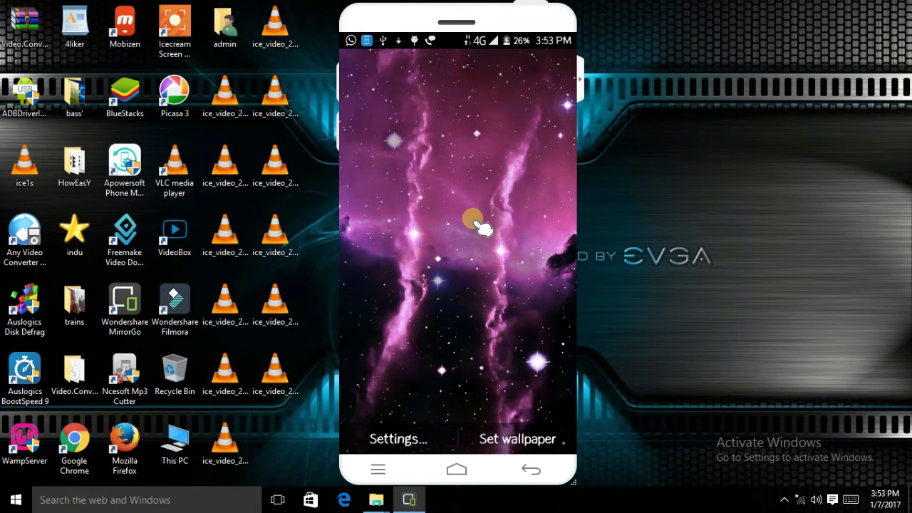
Step: Enable Use accelerometer only in the wallpaper settings, then back out to the Select Theme list
{"action": "left_click", "coordinate": [419, 440]}
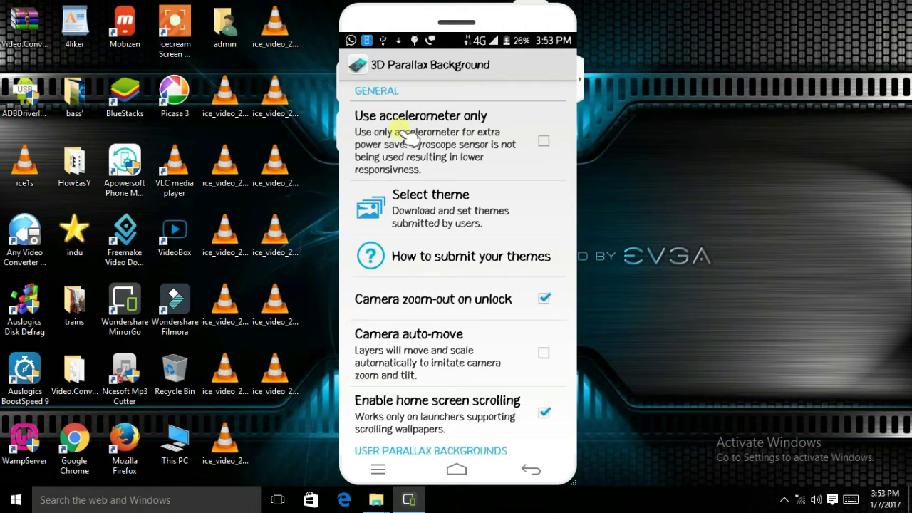
{"action": "left_click", "coordinate": [545, 142]}
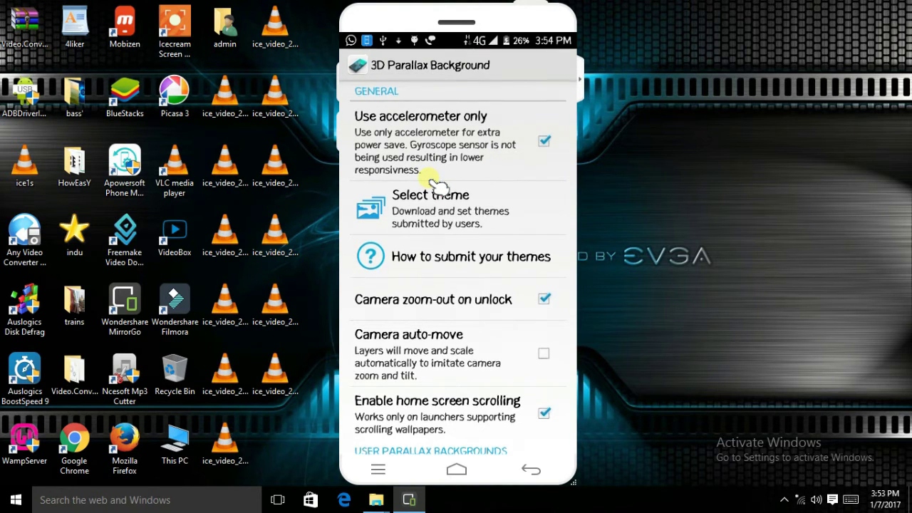
{"action": "right_click", "coordinate": [436, 186]}
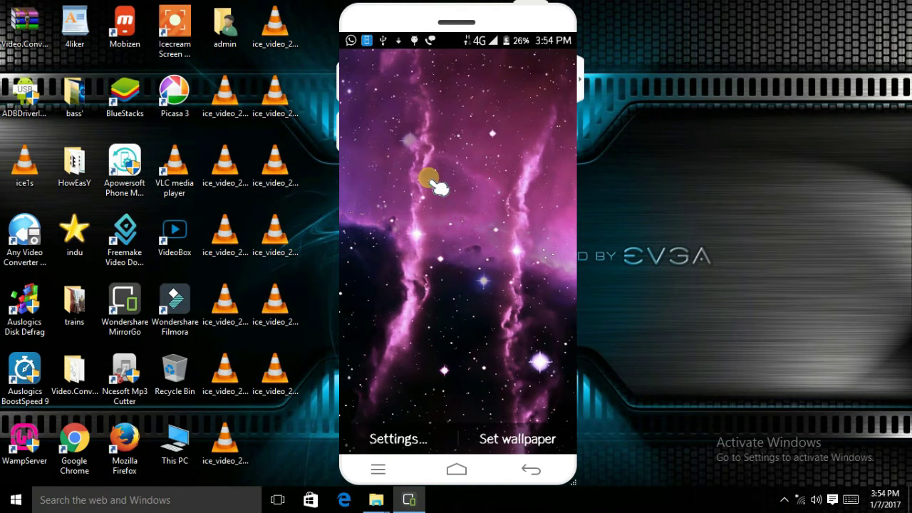
{"action": "right_click", "coordinate": [437, 185]}
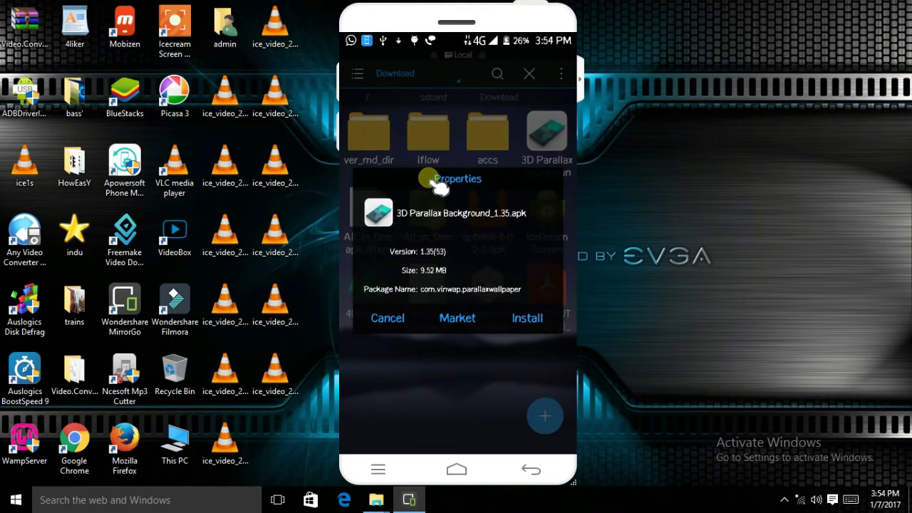
{"action": "key", "text": "Escape"}
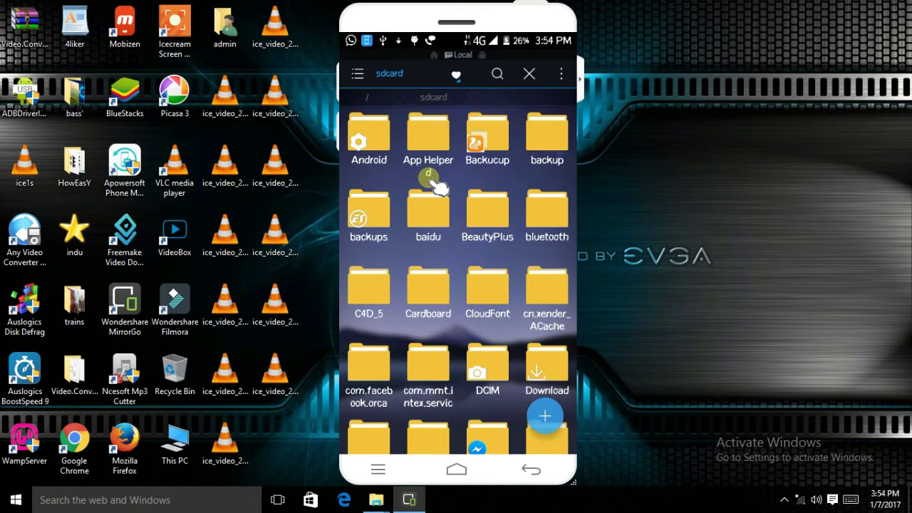
{"action": "key", "text": "Escape"}
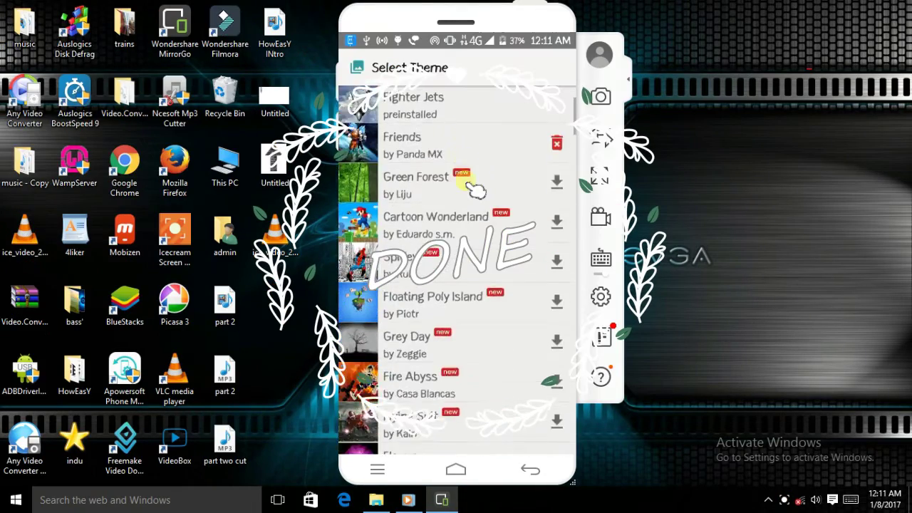
{"action": "scroll", "coordinate": [475, 182], "scroll_direction": "down", "scroll_amount": 2}
{"action": "scroll", "coordinate": [474, 186], "scroll_direction": "up", "scroll_amount": 5}
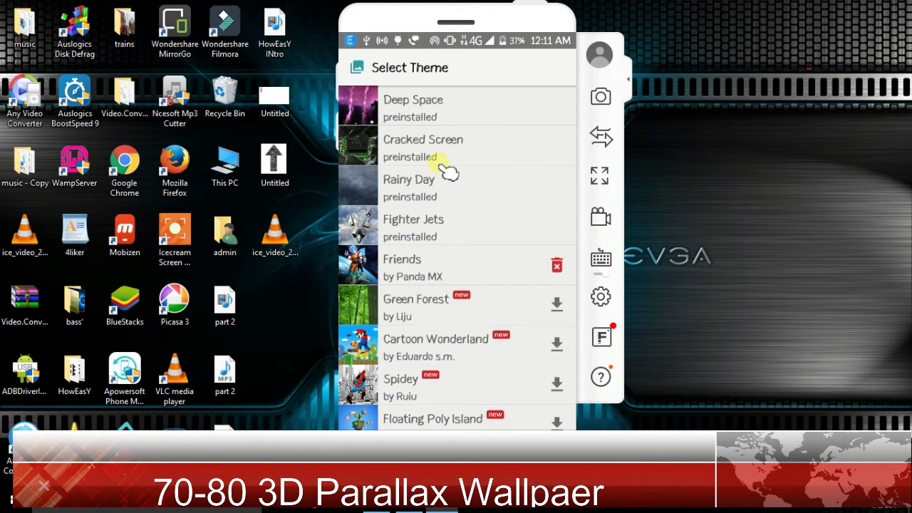
{"action": "scroll", "coordinate": [447, 172], "scroll_direction": "down", "scroll_amount": 3}
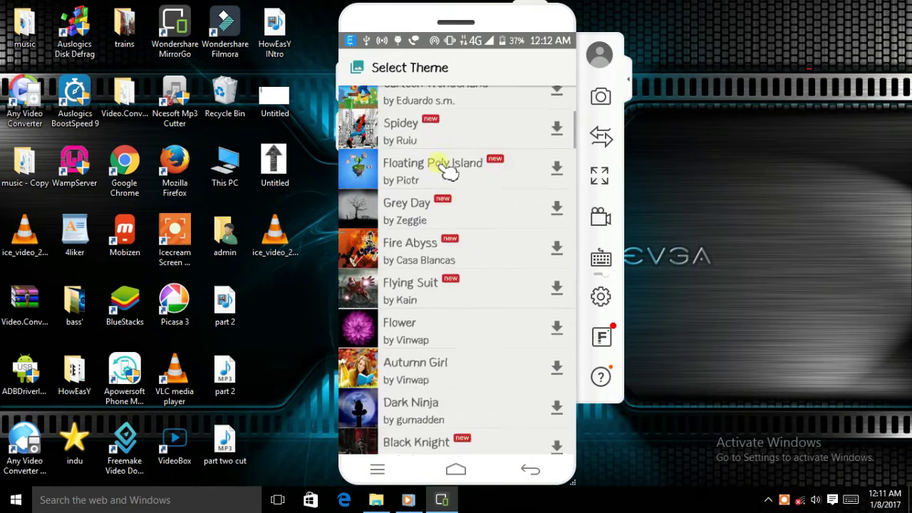
{"action": "scroll", "coordinate": [448, 173], "scroll_direction": "down", "scroll_amount": 2}
{"action": "scroll", "coordinate": [448, 172], "scroll_direction": "up", "scroll_amount": 3}
{"action": "scroll", "coordinate": [448, 174], "scroll_direction": "down", "scroll_amount": 10}
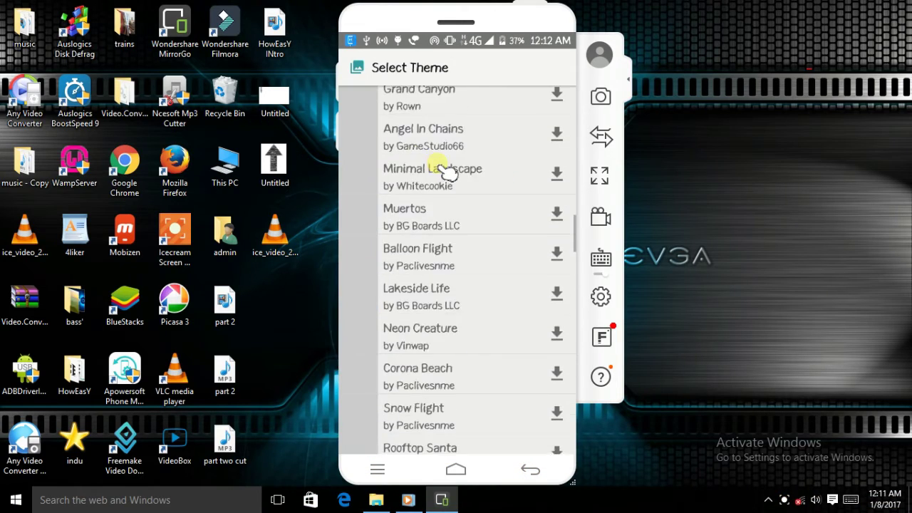
{"action": "scroll", "coordinate": [447, 174], "scroll_direction": "up", "scroll_amount": 15}
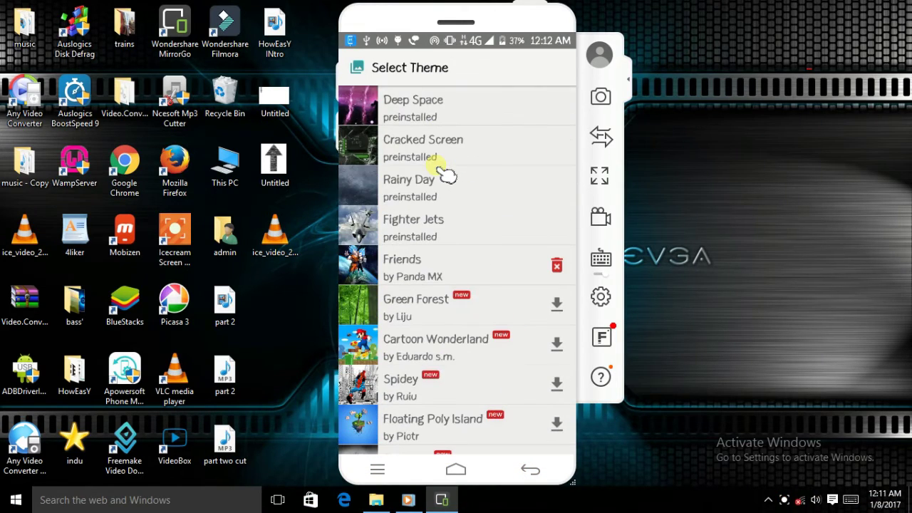
{"action": "scroll", "coordinate": [447, 173], "scroll_direction": "down", "scroll_amount": 3}
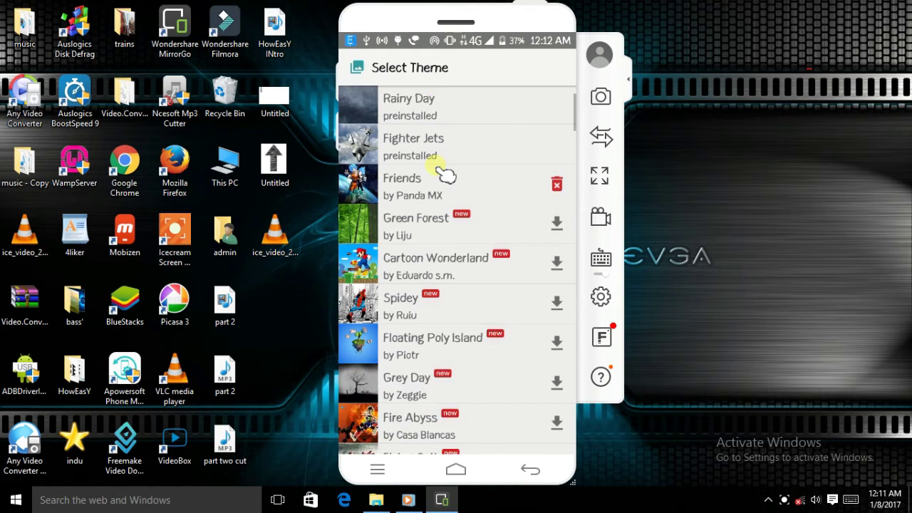
{"action": "left_click", "coordinate": [531, 470]}
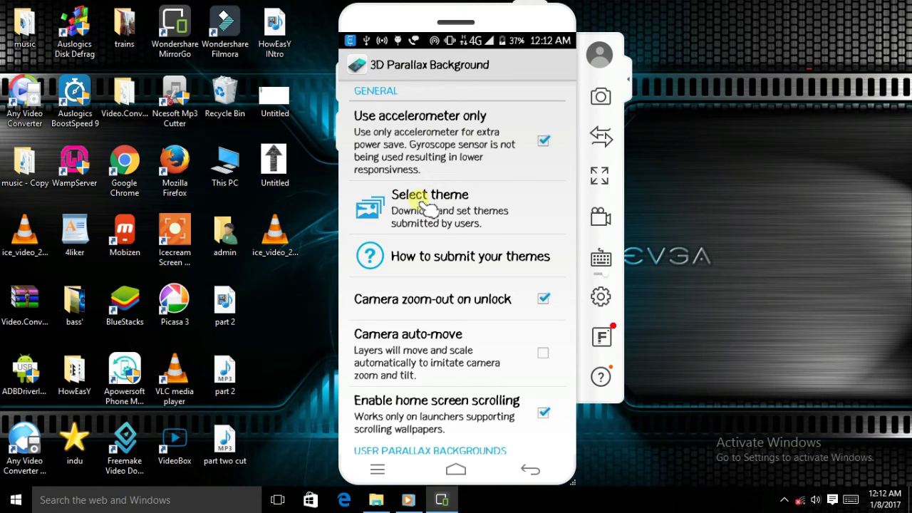
{"action": "left_click", "coordinate": [449, 242]}
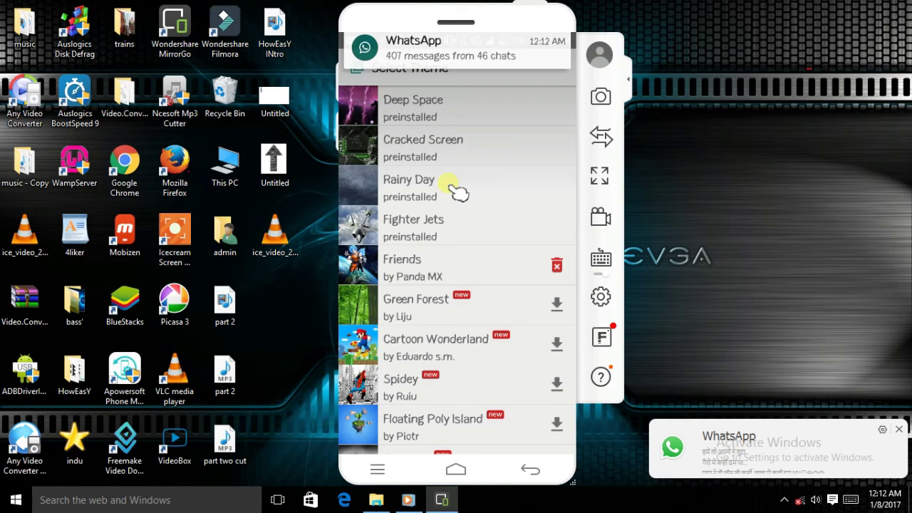
{"action": "scroll", "coordinate": [436, 147], "scroll_direction": "down", "scroll_amount": 10}
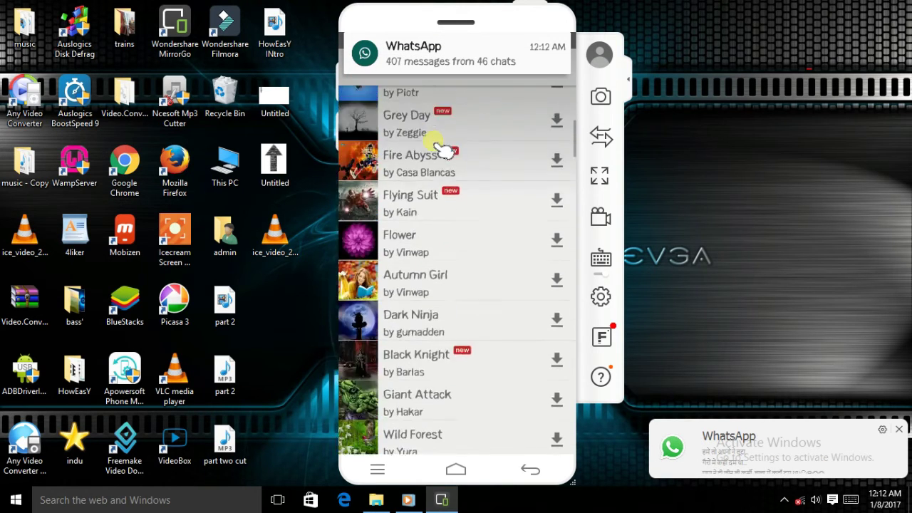
{"action": "scroll", "coordinate": [442, 150], "scroll_direction": "down", "scroll_amount": 2}
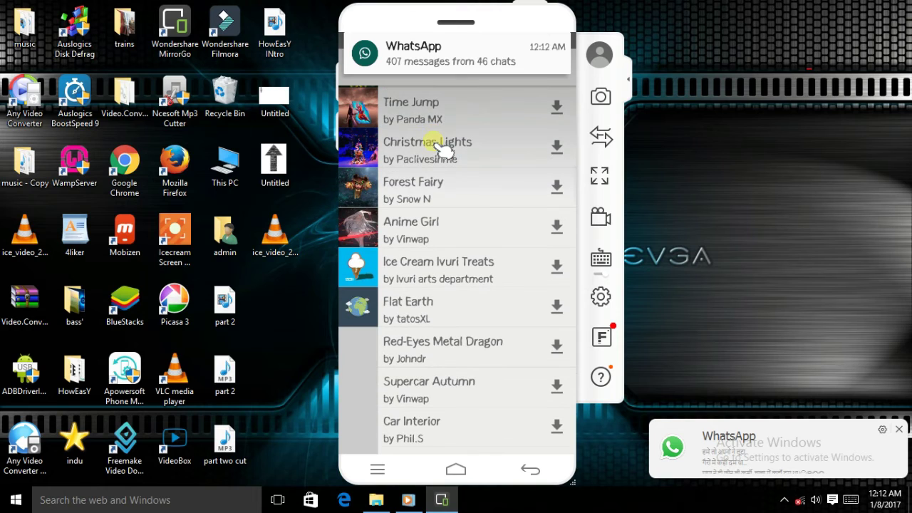
{"action": "scroll", "coordinate": [438, 145], "scroll_direction": "down", "scroll_amount": 5}
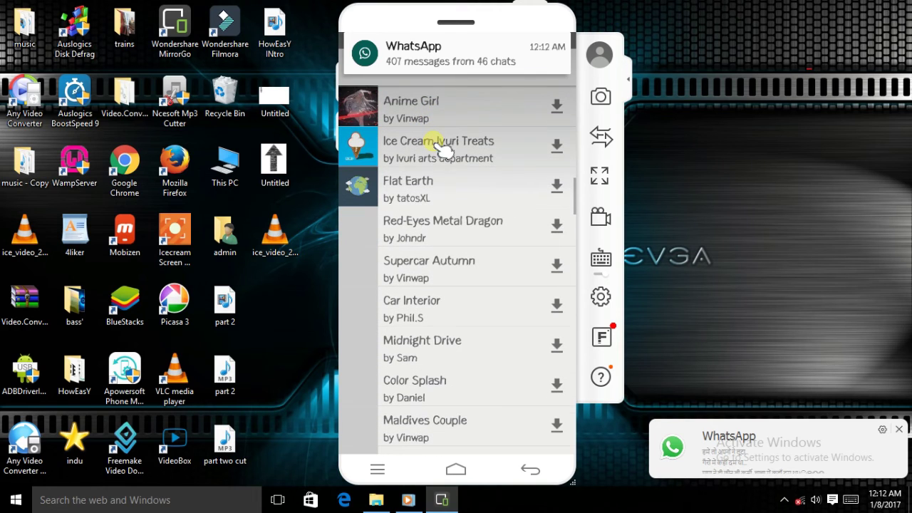
{"action": "left_click_drag", "start_coordinate": [521, 61], "coordinate": [546, 65]}
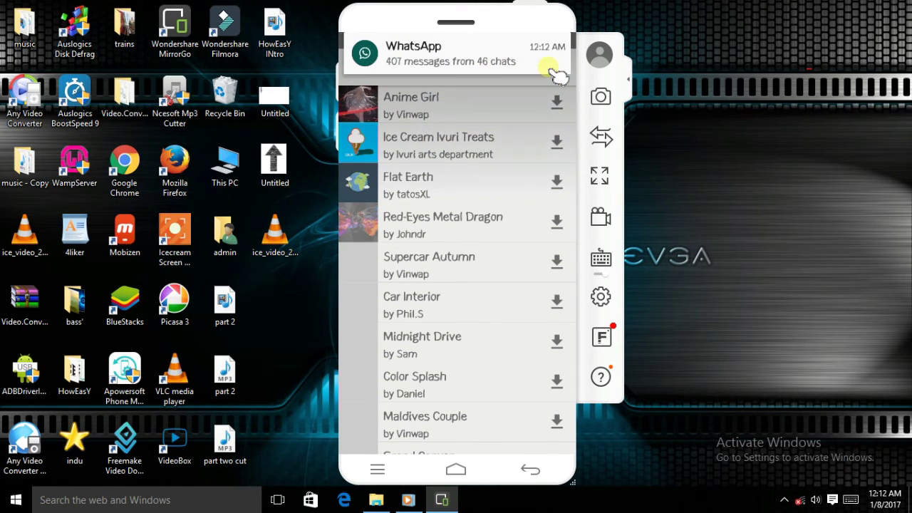
{"action": "left_click_drag", "start_coordinate": [464, 61], "coordinate": [319, 72]}
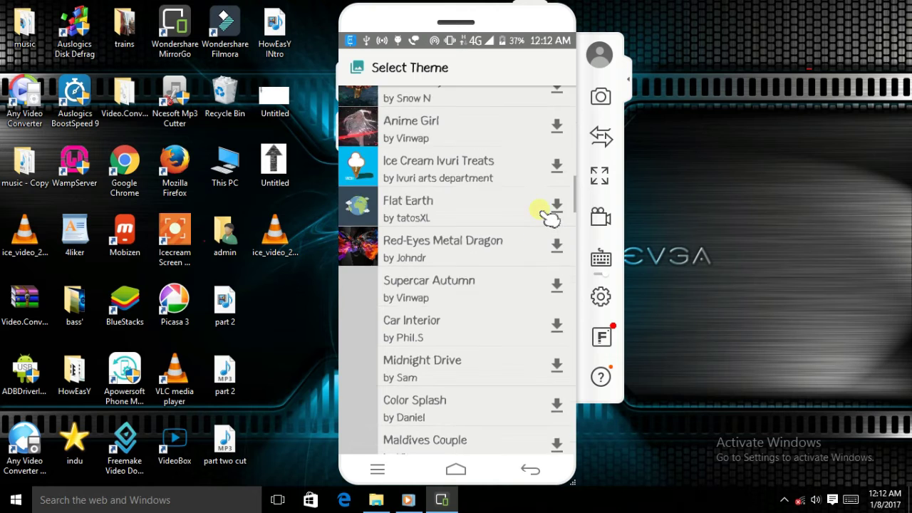
{"action": "scroll", "coordinate": [550, 216], "scroll_direction": "up", "scroll_amount": 10}
{"action": "scroll", "coordinate": [549, 216], "scroll_direction": "up", "scroll_amount": 5}
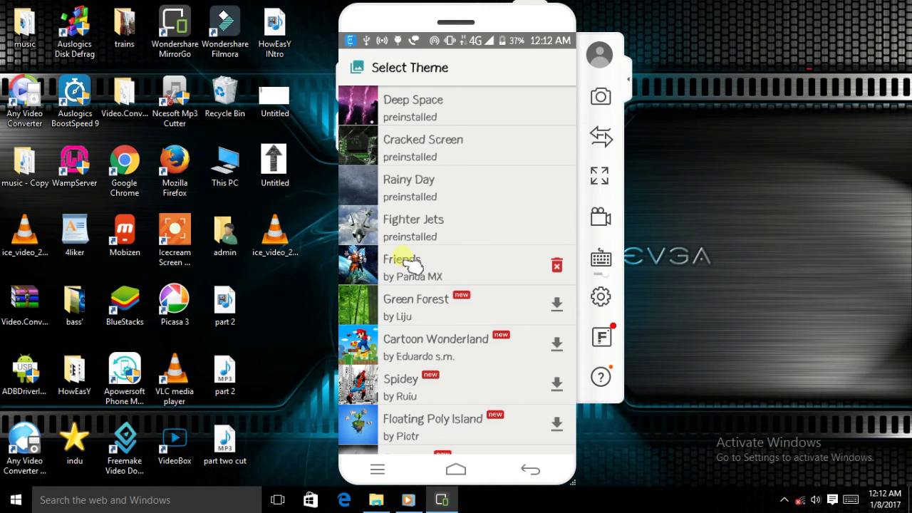
Step: Apply the Friends theme and return home to view the Goku/Vegeta parallax wallpaper
{"action": "left_click", "coordinate": [456, 280]}
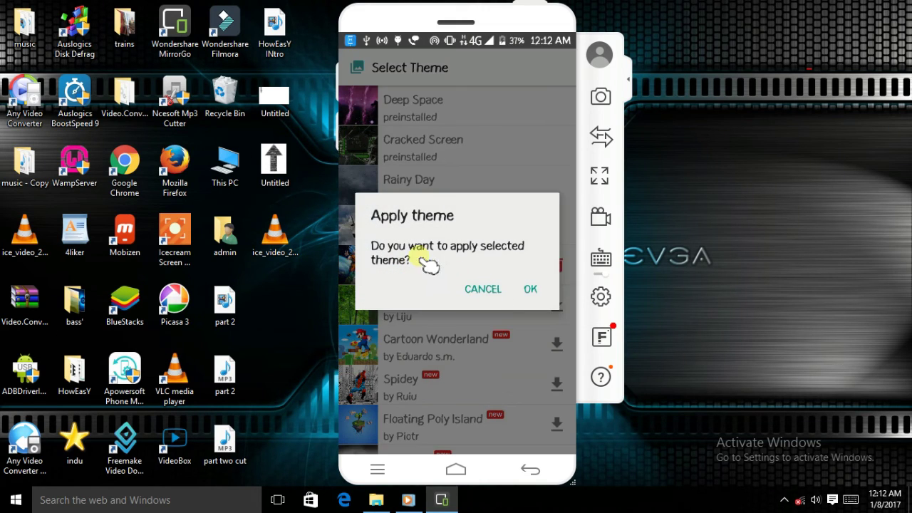
{"action": "left_click", "coordinate": [530, 290]}
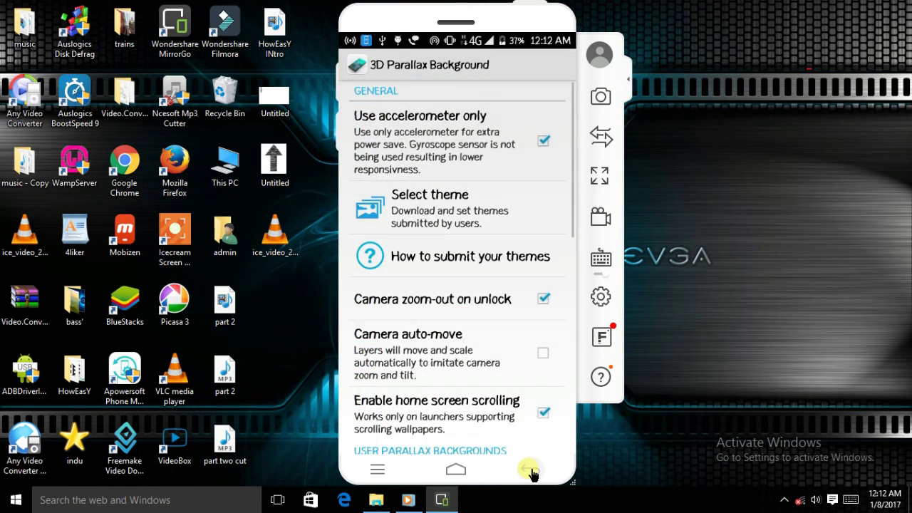
{"action": "left_click", "coordinate": [530, 471]}
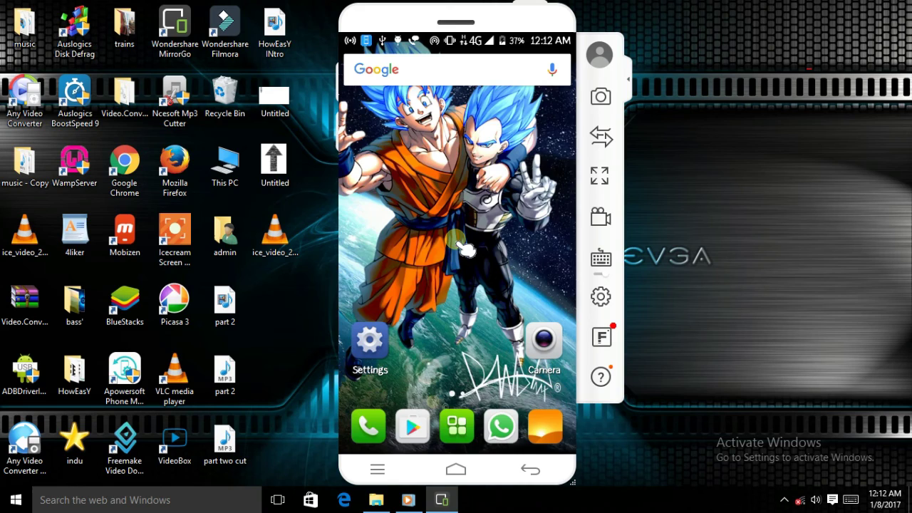